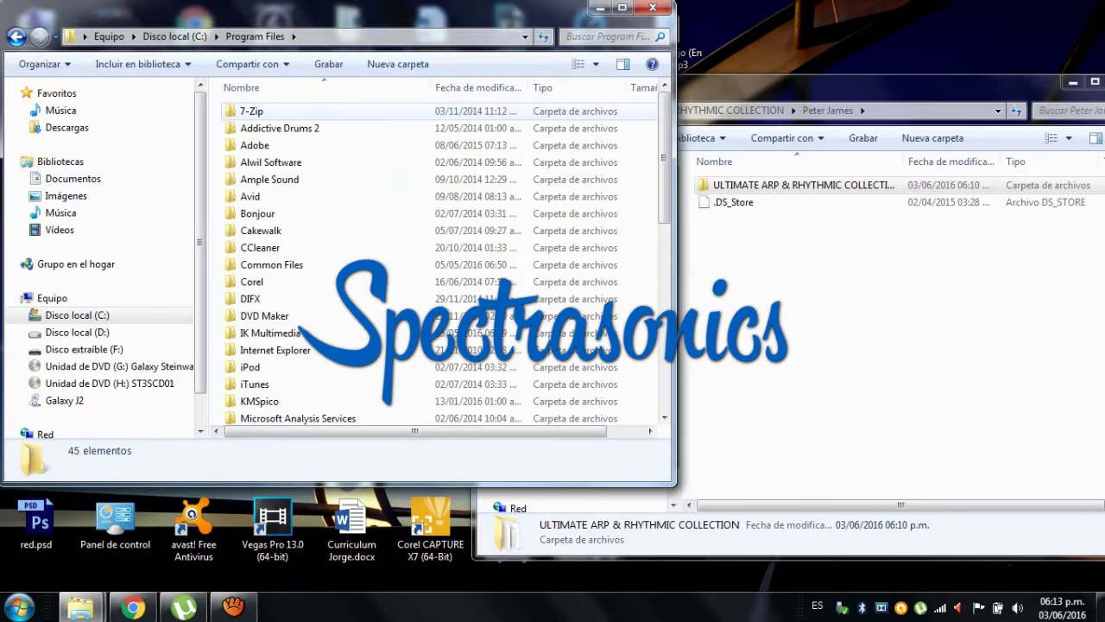
Open the Omnisphere folder inside Spectrasonics > STEAM in Program Files.
{"action": "key", "text": "Down"}
{"action": "key", "text": "Down"}
{"action": "key", "text": "Return"}
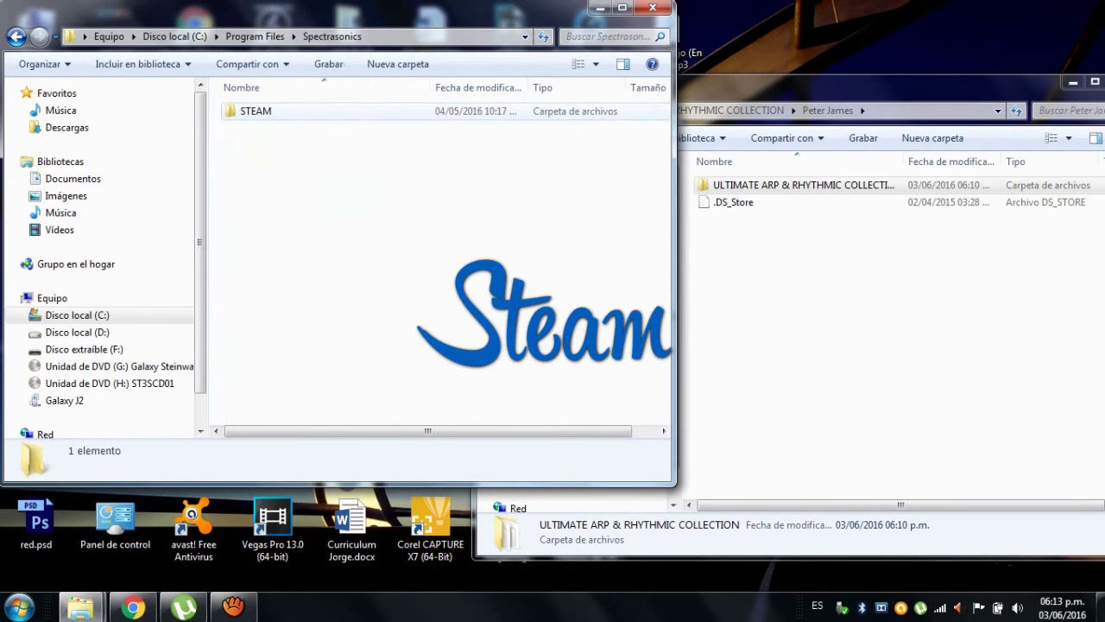
{"action": "key", "text": "Return"}
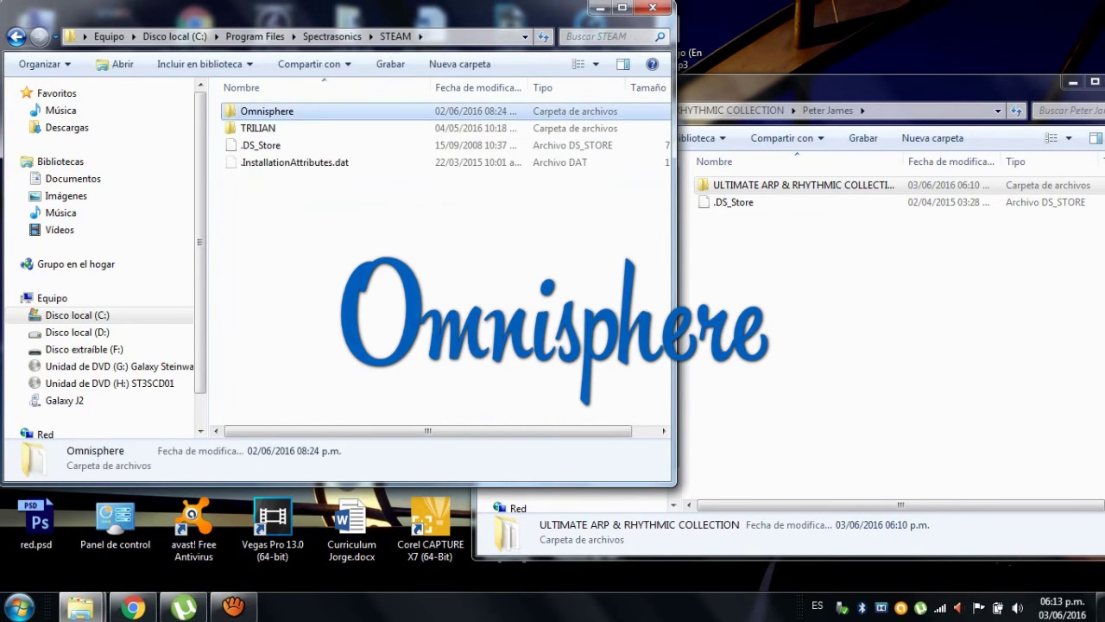
{"action": "key", "text": "Return"}
Go into the Omnisphere Settings Library and open Patches > User.
{"action": "key", "text": "Down"}
{"action": "key", "text": "Down"}
{"action": "key", "text": "Down"}
{"action": "key", "text": "Up"}
{"action": "key", "text": "Up"}
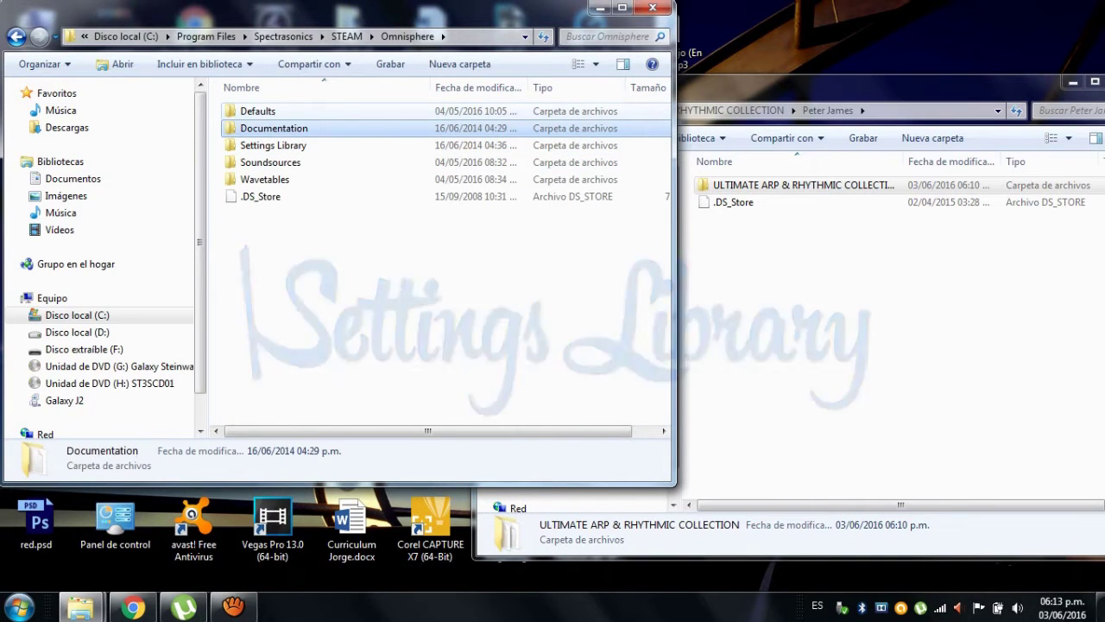
{"action": "key", "text": "Down"}
{"action": "key", "text": "Return"}
{"action": "key", "text": "Down"}
{"action": "key", "text": "Return"}
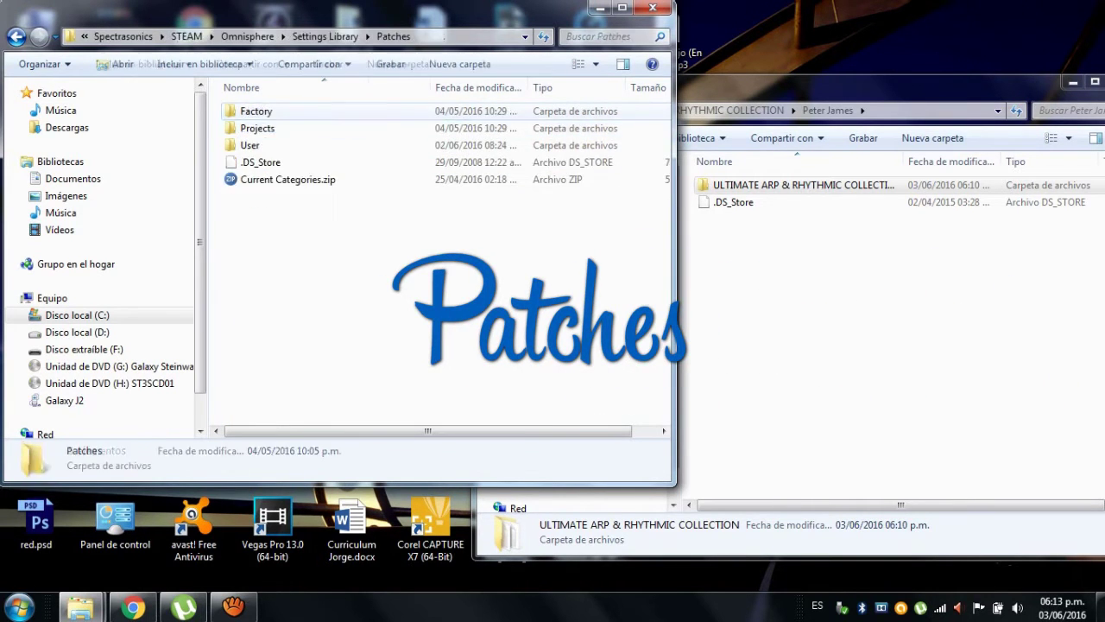
{"action": "key", "text": "Down"}
{"action": "key", "text": "Down"}
{"action": "key", "text": "Return"}
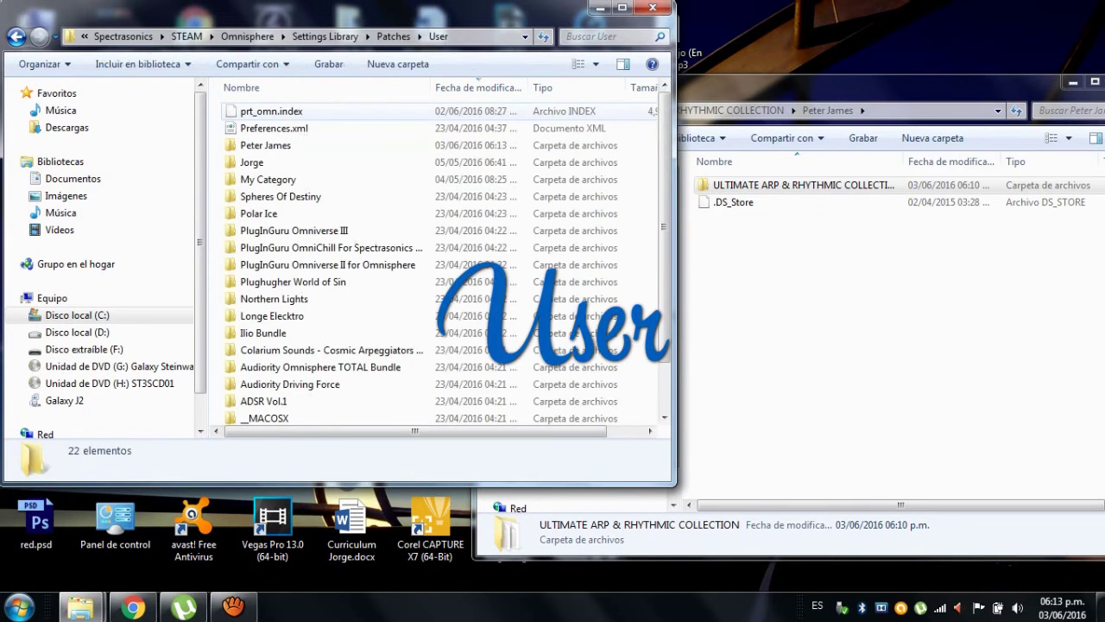
Open the Peter James author folder among the user patches.
{"action": "key", "text": "Down"}
{"action": "key", "text": "Down"}
{"action": "key", "text": "Down"}
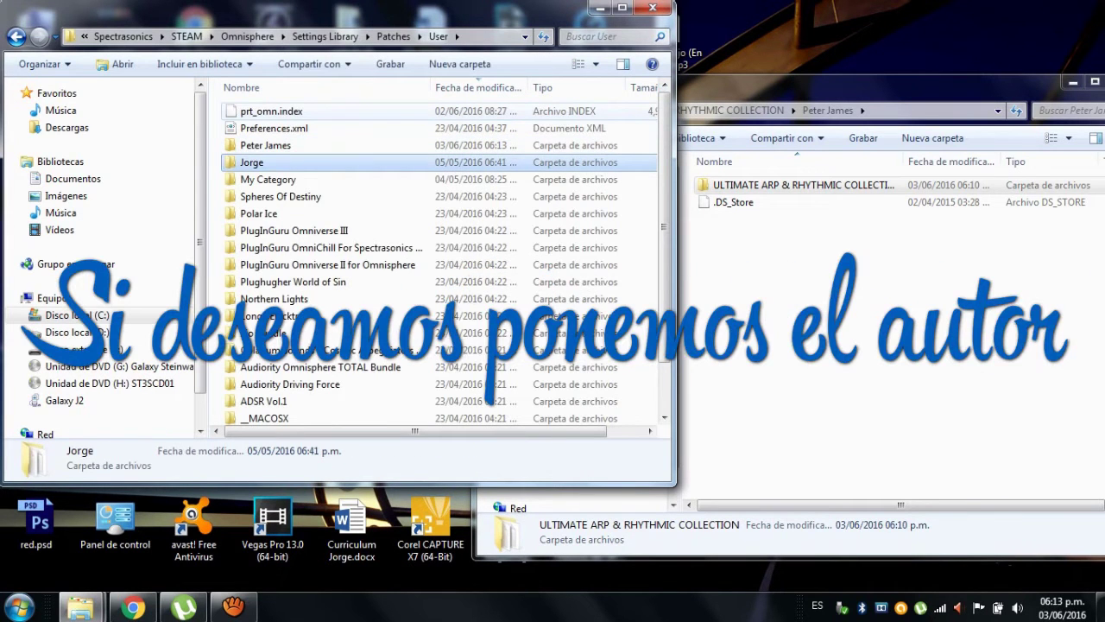
{"action": "key", "text": "Up"}
{"action": "key", "text": "Return"}
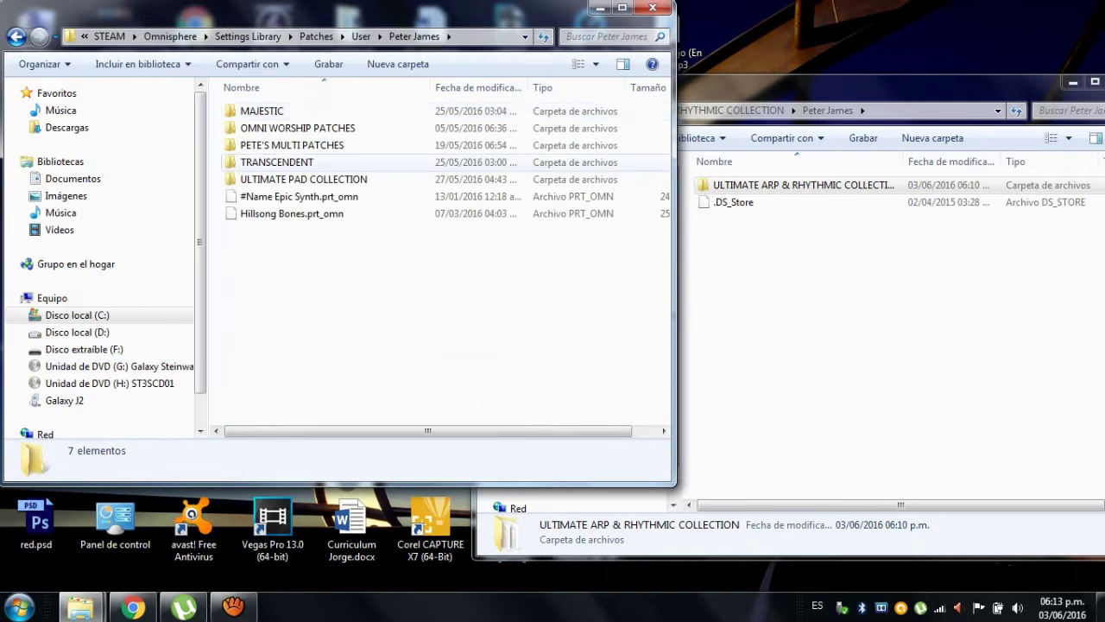
Transfer the downloaded ULTIMATE ARP & RHYTHMIC COLLECTION folder into the Peter James folder of the Omnisphere user patches.
{"action": "key", "text": "alt+Tab"}
{"action": "key", "text": "Down"}
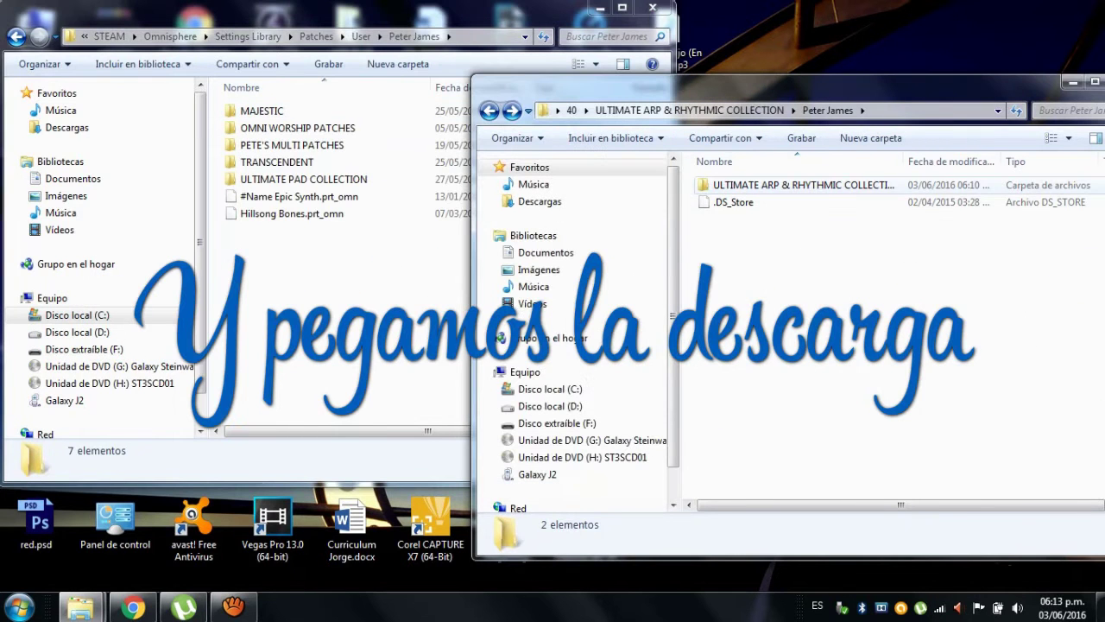
{"action": "left_click_drag", "start_coordinate": [794, 185], "coordinate": [364, 326]}
{"action": "key", "text": "Return"}
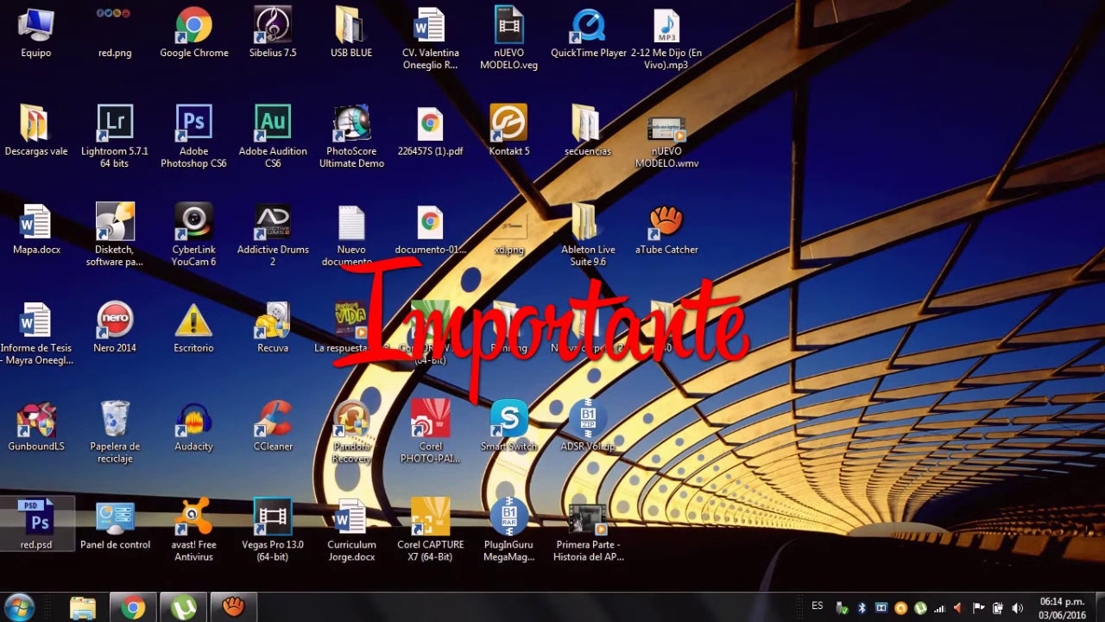
Launch Ableton Live 9 Suite as administrator and dismiss the audio input device error.
{"action": "left_click", "coordinate": [19, 607]}
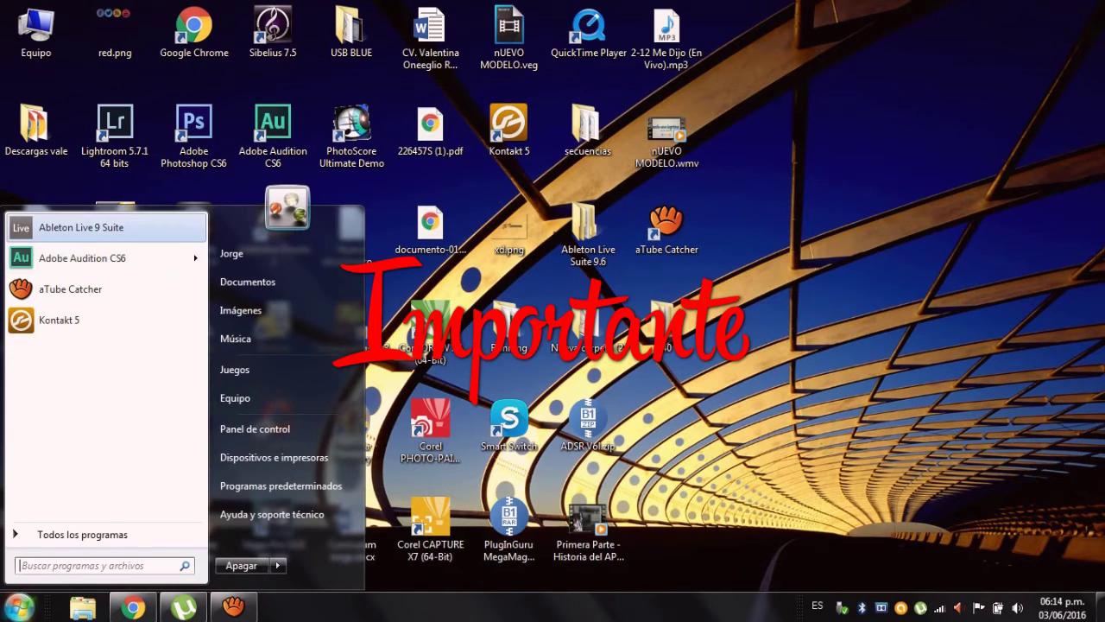
{"action": "right_click", "coordinate": [115, 227]}
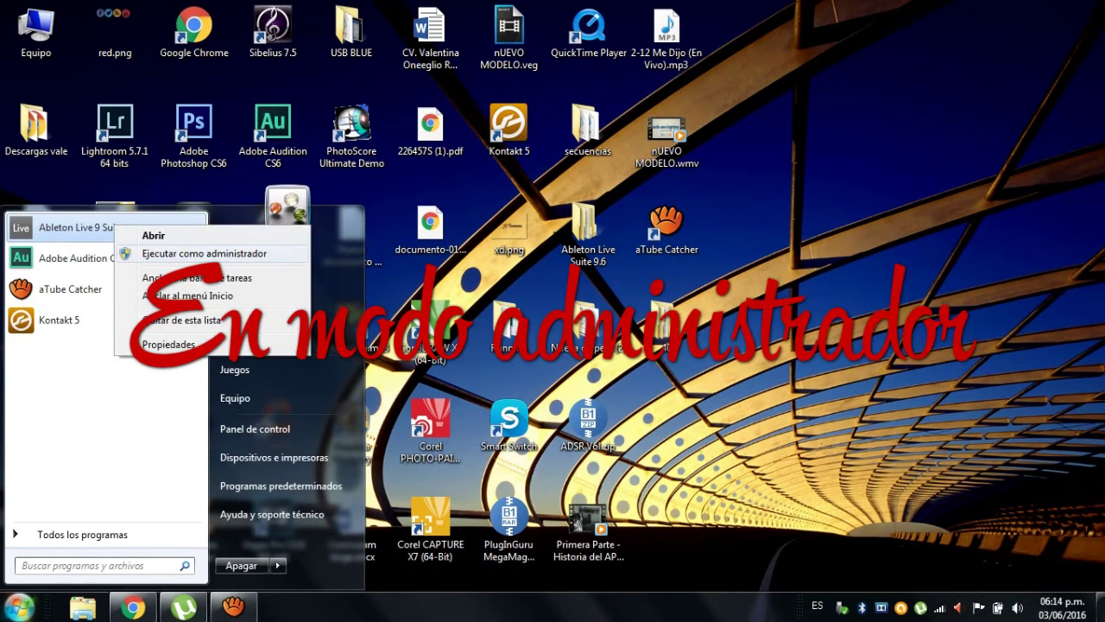
{"action": "left_click", "coordinate": [176, 253]}
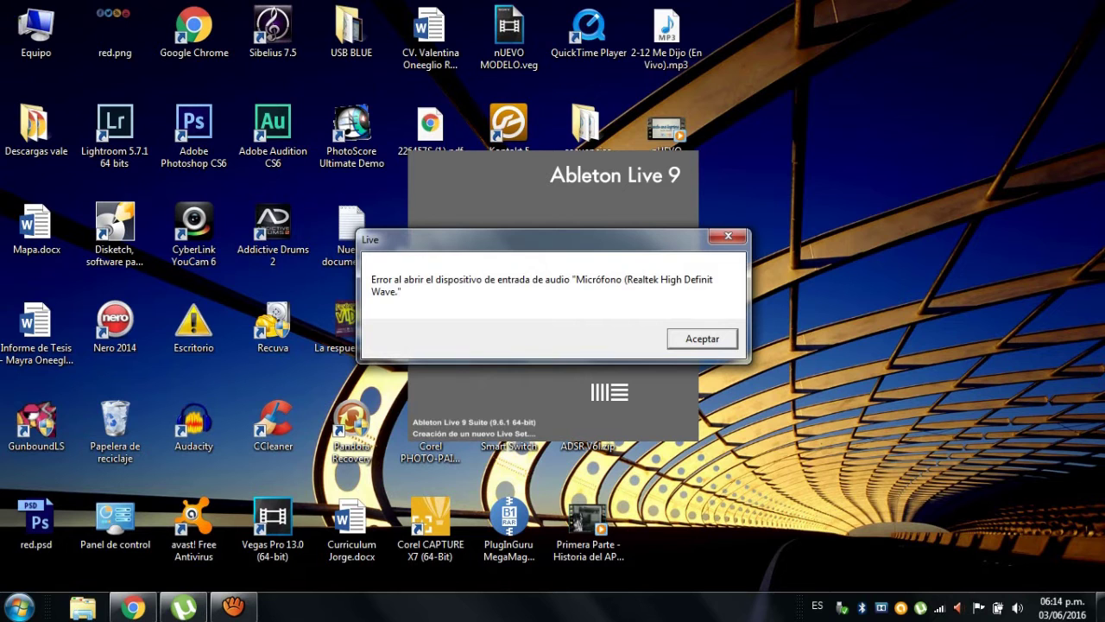
{"action": "key", "text": "Return"}
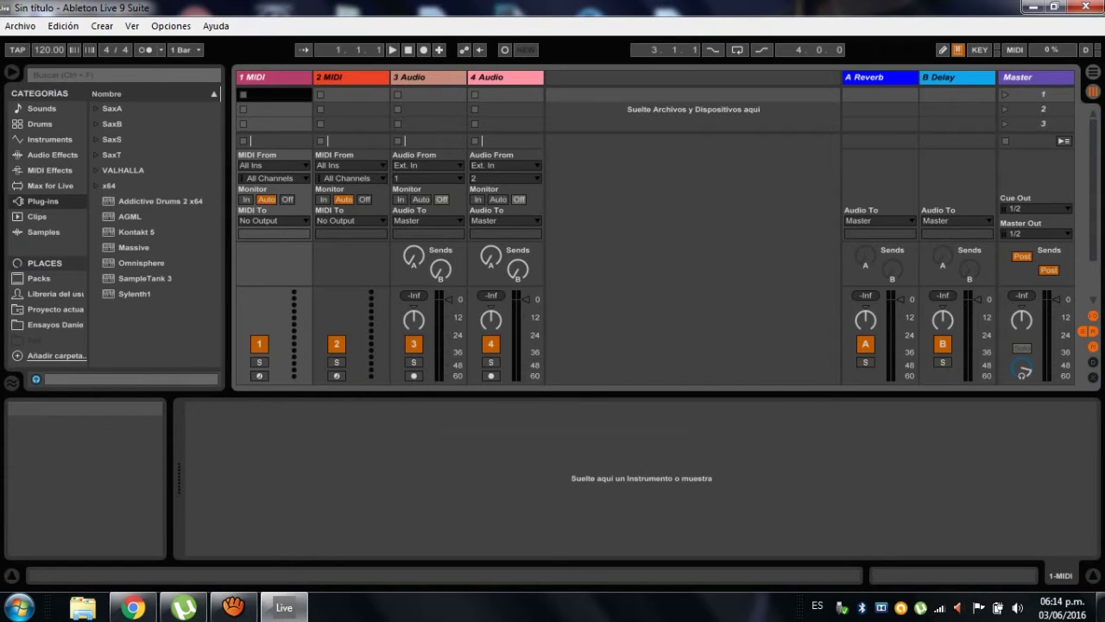
Load the Omnisphere plug-in onto the first MIDI track and refresh the library in its Patch Browser.
{"action": "left_click", "coordinate": [141, 263]}
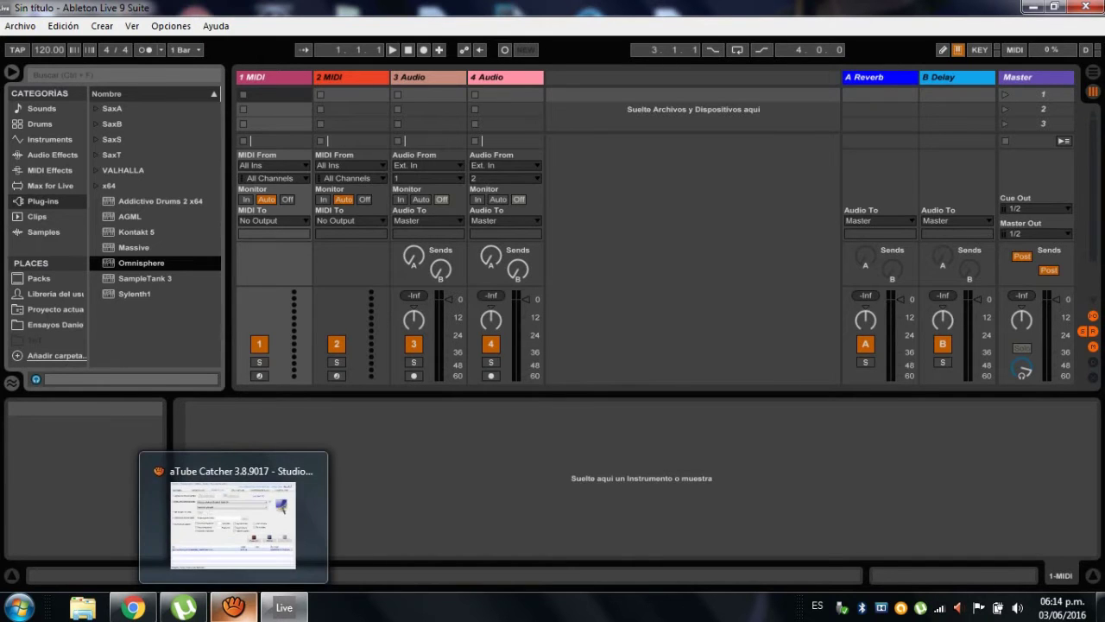
{"action": "left_click", "coordinate": [233, 607]}
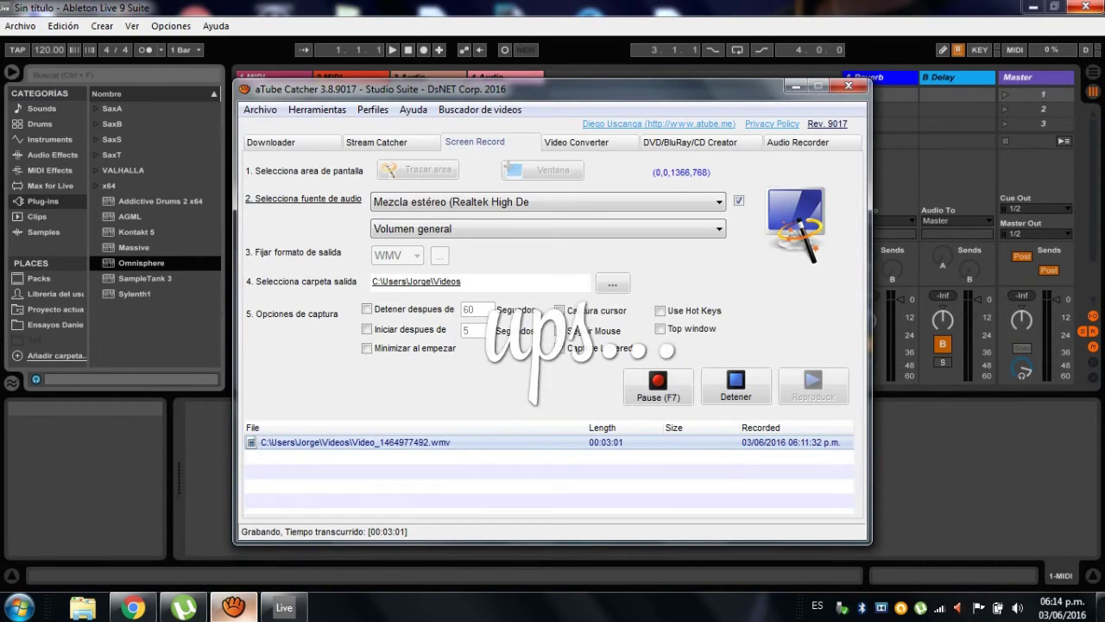
{"action": "left_click", "coordinate": [234, 607]}
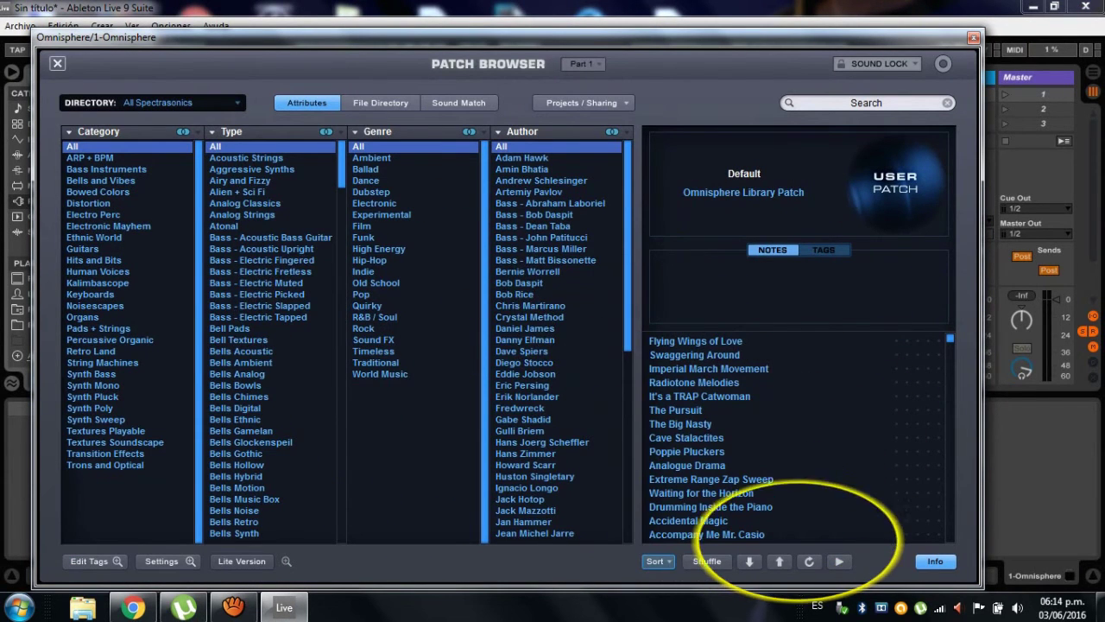
{"action": "left_click", "coordinate": [809, 561]}
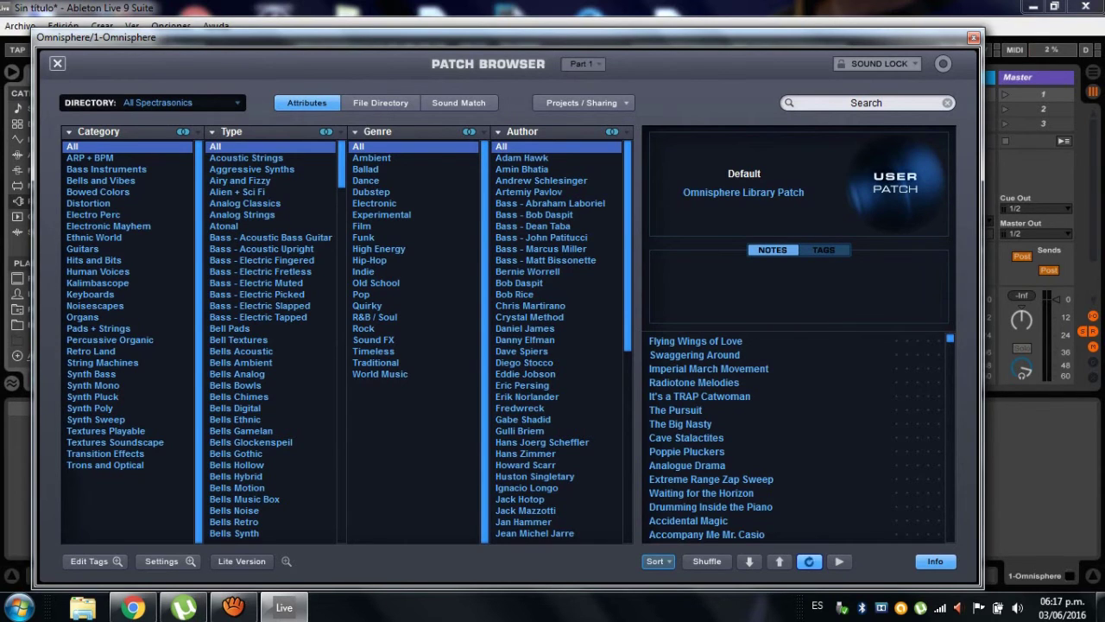
Filter the patches from all directories by the author Peter James.
{"action": "scroll", "coordinate": [556, 341], "scroll_direction": "down", "scroll_amount": 7}
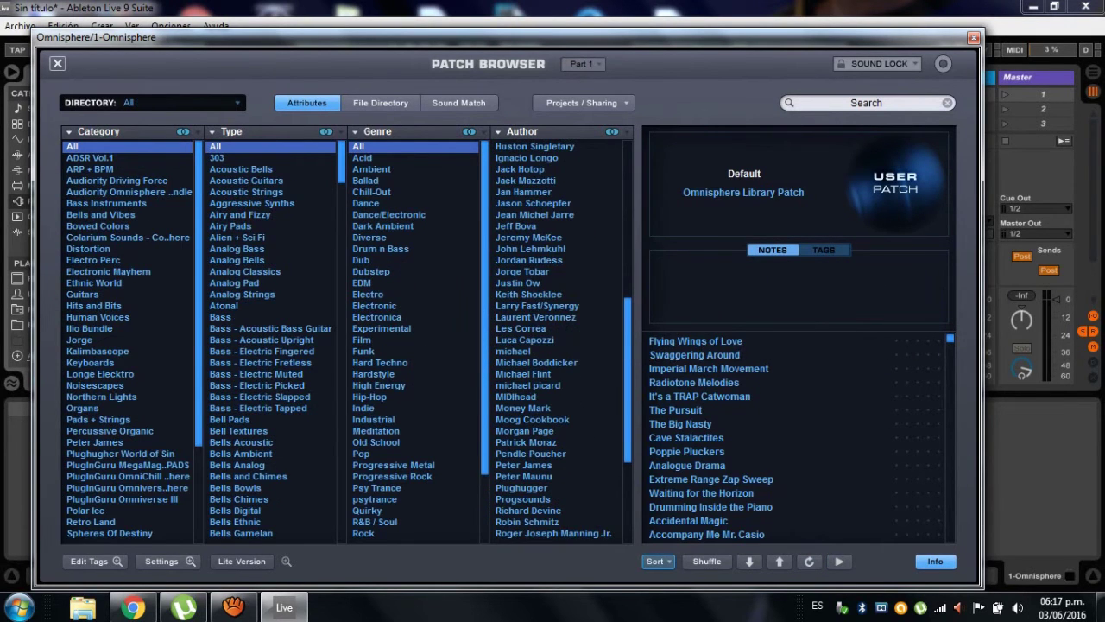
{"action": "scroll", "coordinate": [557, 340], "scroll_direction": "down", "scroll_amount": 2}
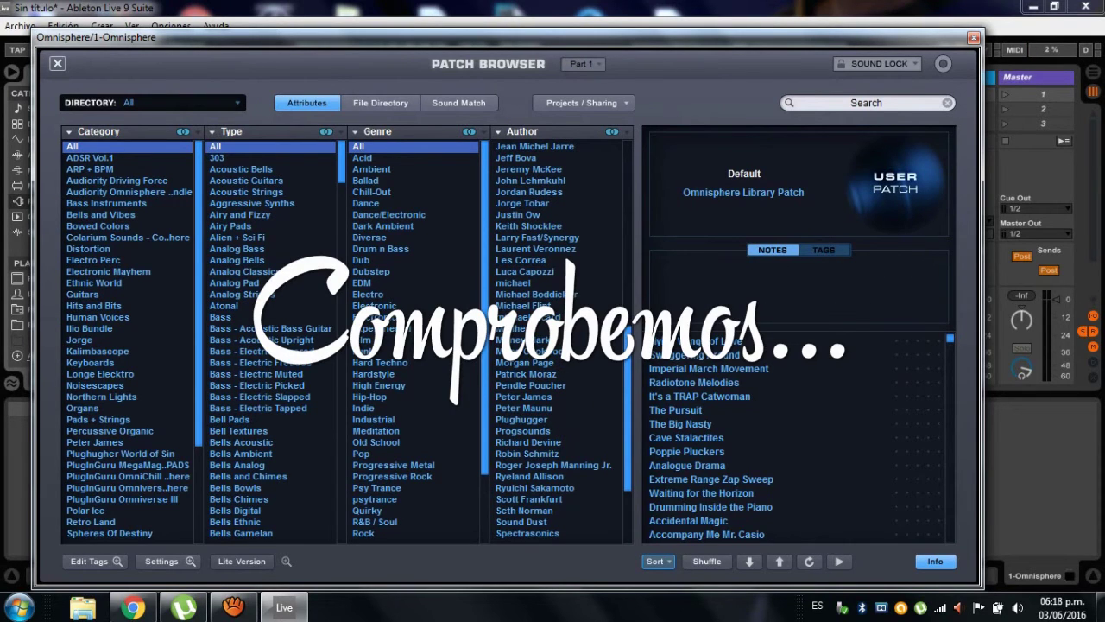
{"action": "left_click", "coordinate": [556, 397]}
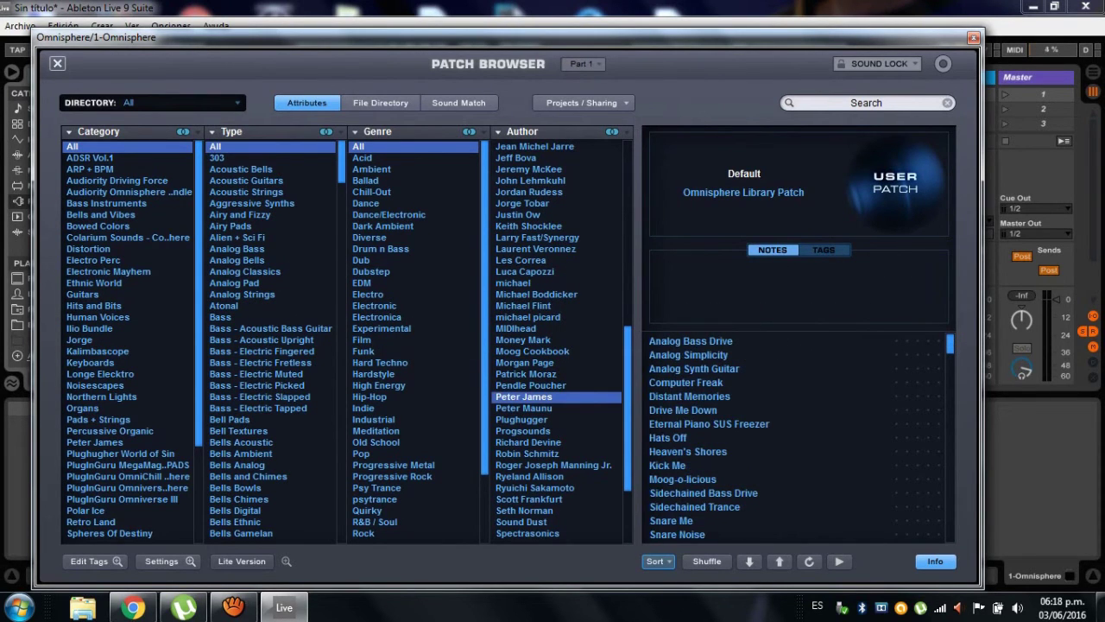
Audition the #Pipe Organ Pad, #Quirky Organ Pulse Pad, #Random Computer ARP, #Reverse Piano and #Rhythmic Saw patches.
{"action": "left_click_drag", "start_coordinate": [949, 344], "coordinate": [950, 460]}
{"action": "scroll", "coordinate": [801, 439], "scroll_direction": "down", "scroll_amount": 1}
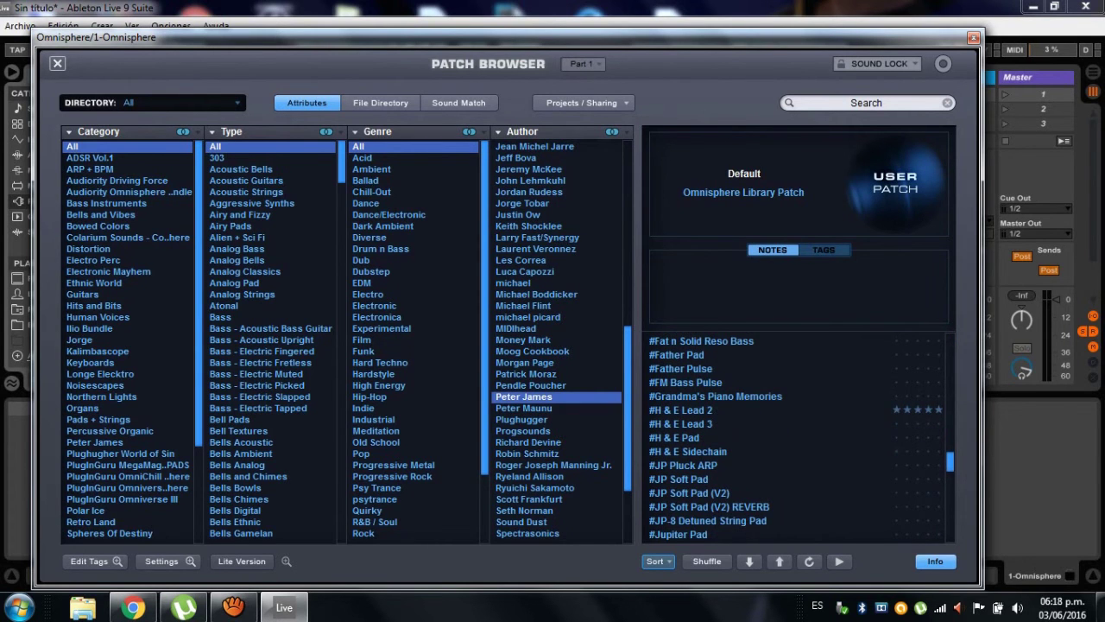
{"action": "scroll", "coordinate": [798, 439], "scroll_direction": "down", "scroll_amount": 9}
{"action": "scroll", "coordinate": [798, 439], "scroll_direction": "down", "scroll_amount": 6}
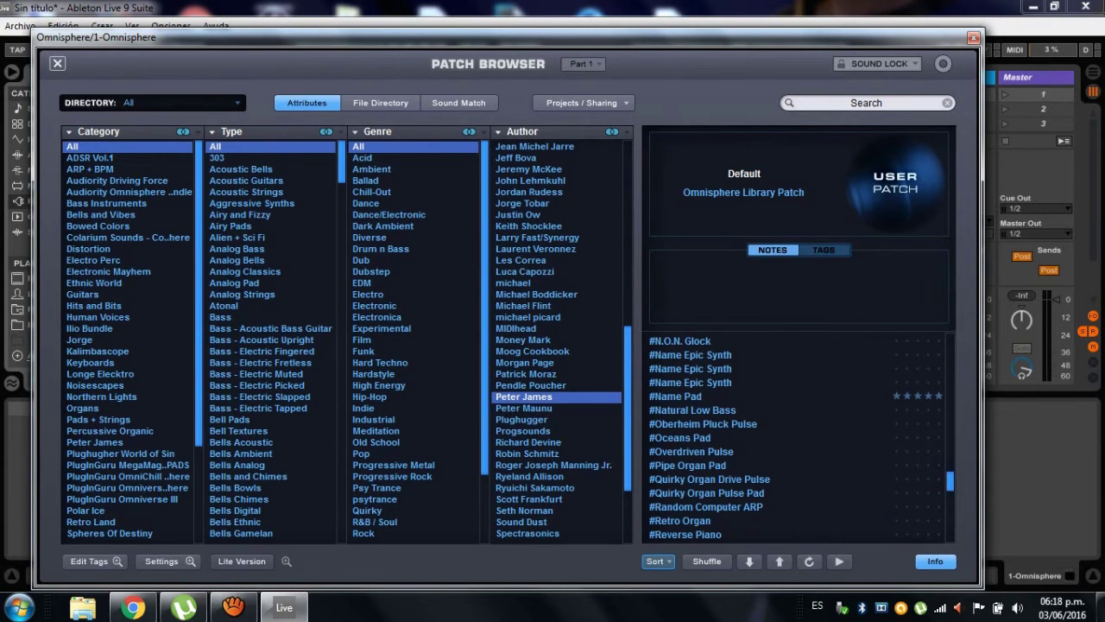
{"action": "scroll", "coordinate": [798, 439], "scroll_direction": "down", "scroll_amount": 5}
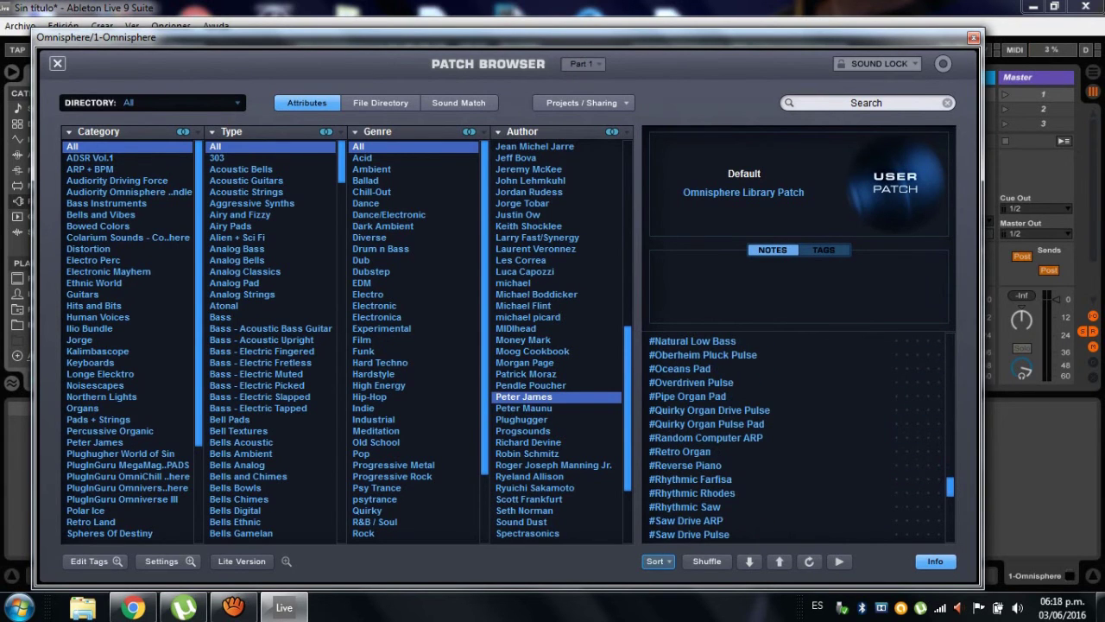
{"action": "left_click", "coordinate": [688, 396]}
{"action": "left_click", "coordinate": [707, 424]}
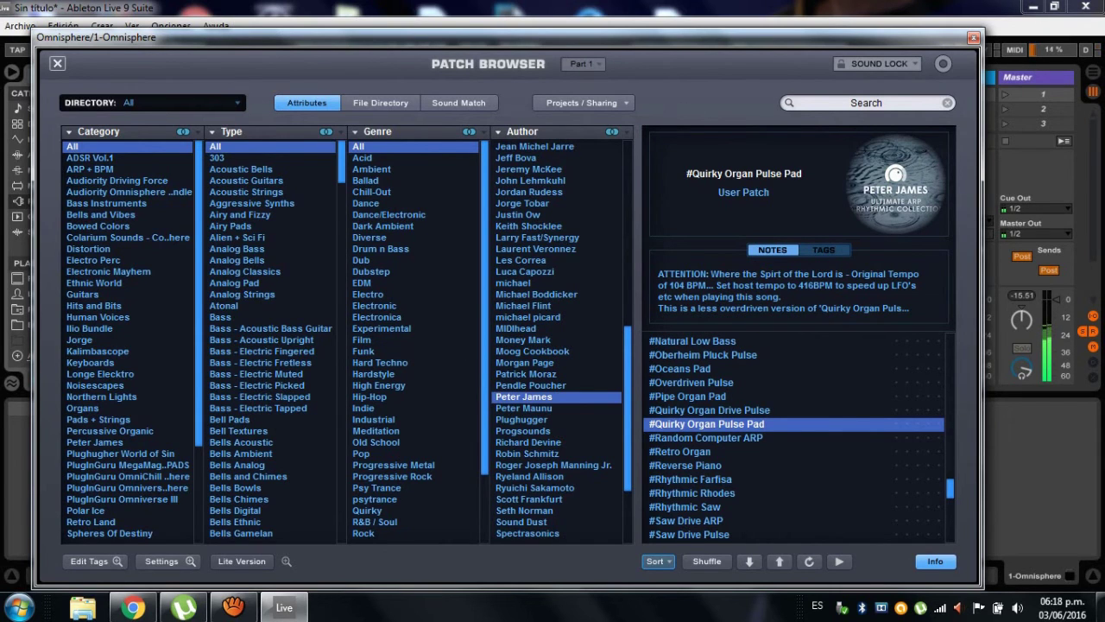
{"action": "left_click", "coordinate": [705, 437]}
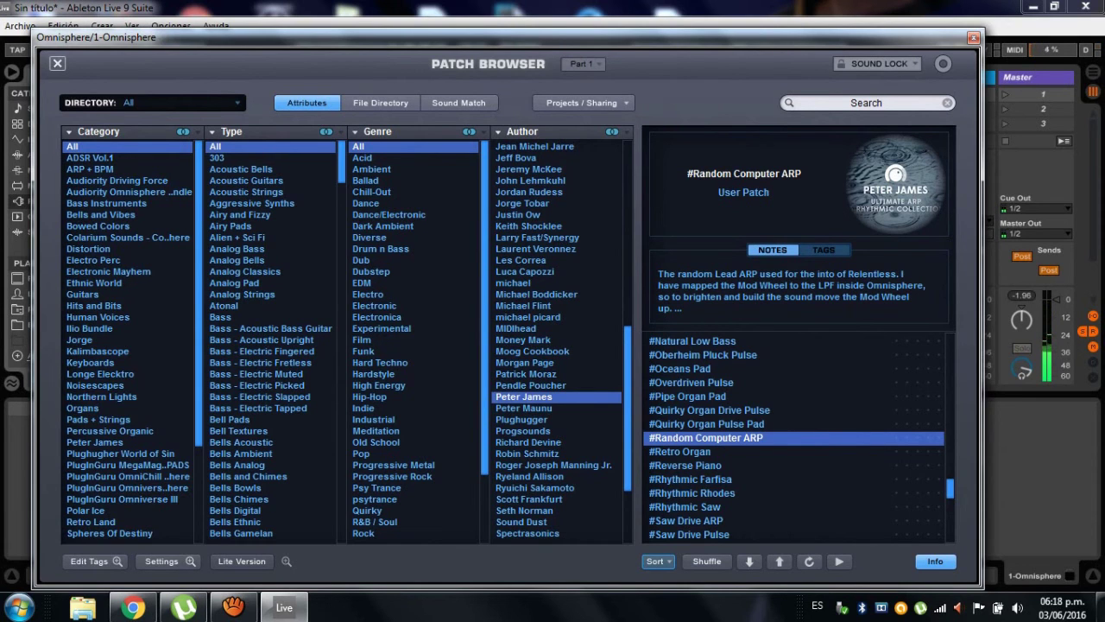
{"action": "left_click", "coordinate": [684, 465]}
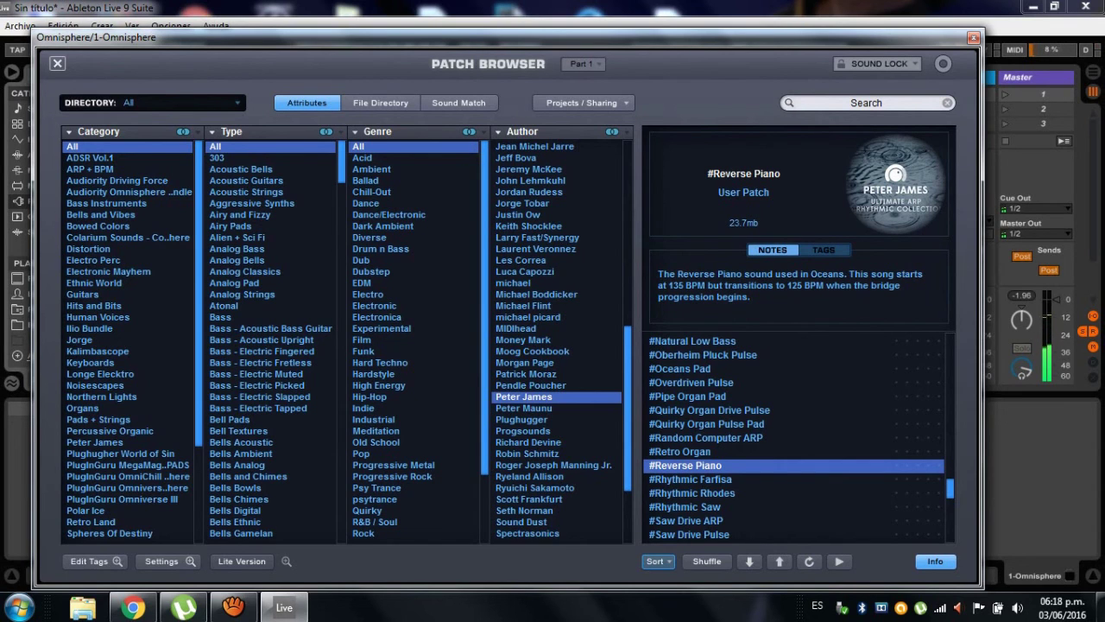
{"action": "left_click", "coordinate": [685, 507]}
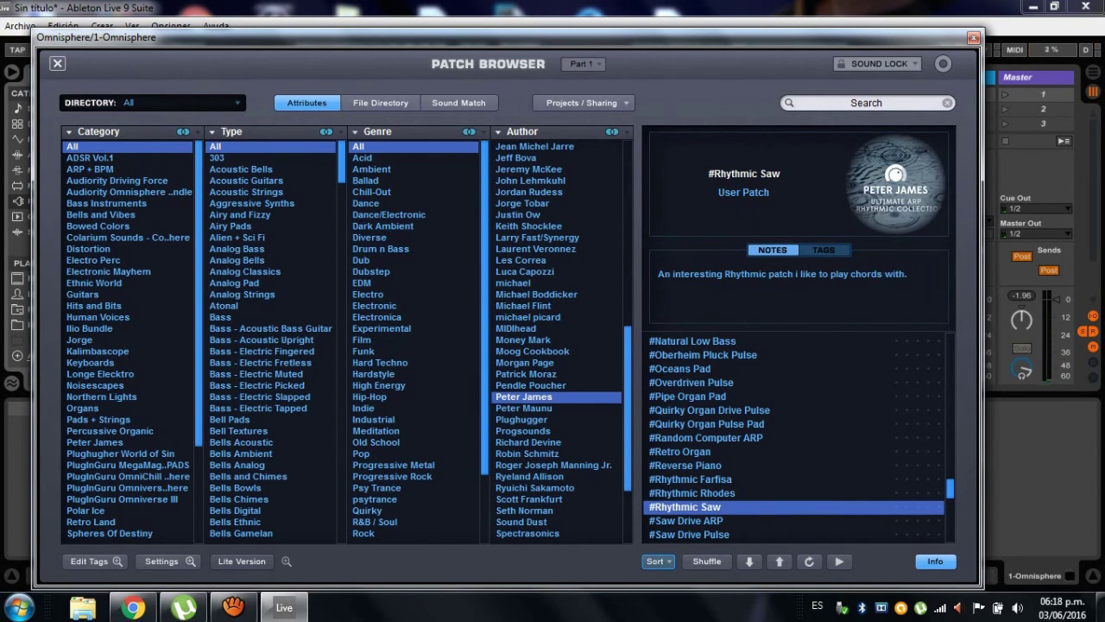